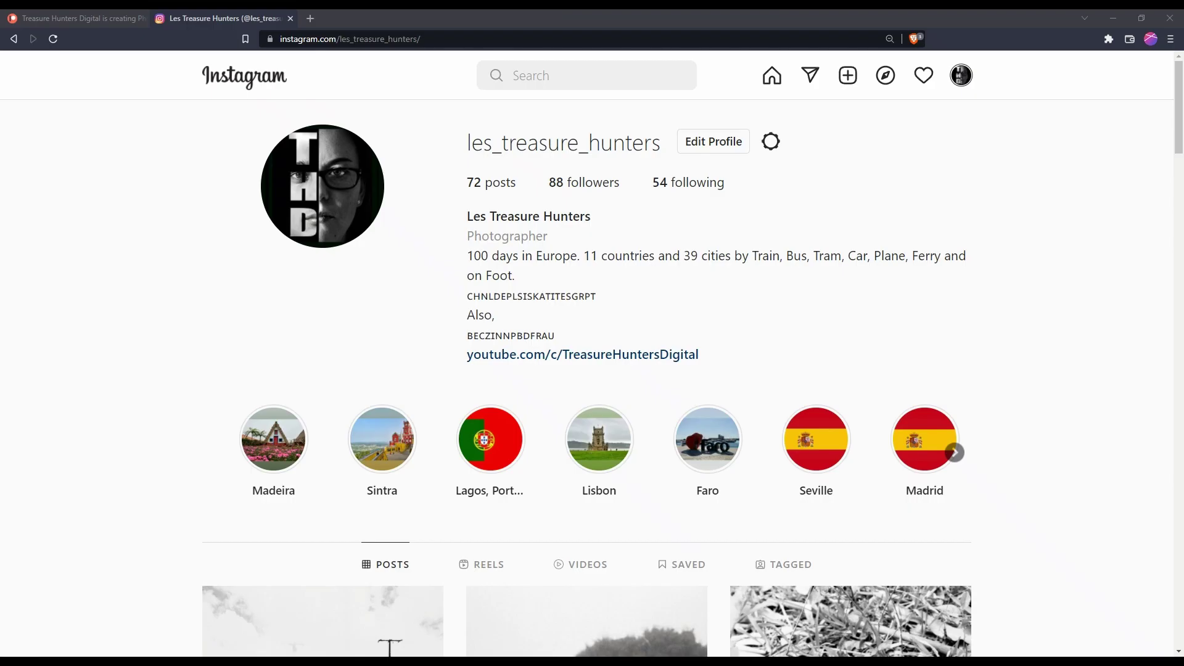
Glance at the Patreon page, scroll through the Instagram photo posts, then minimize the browser.
click(95, 13)
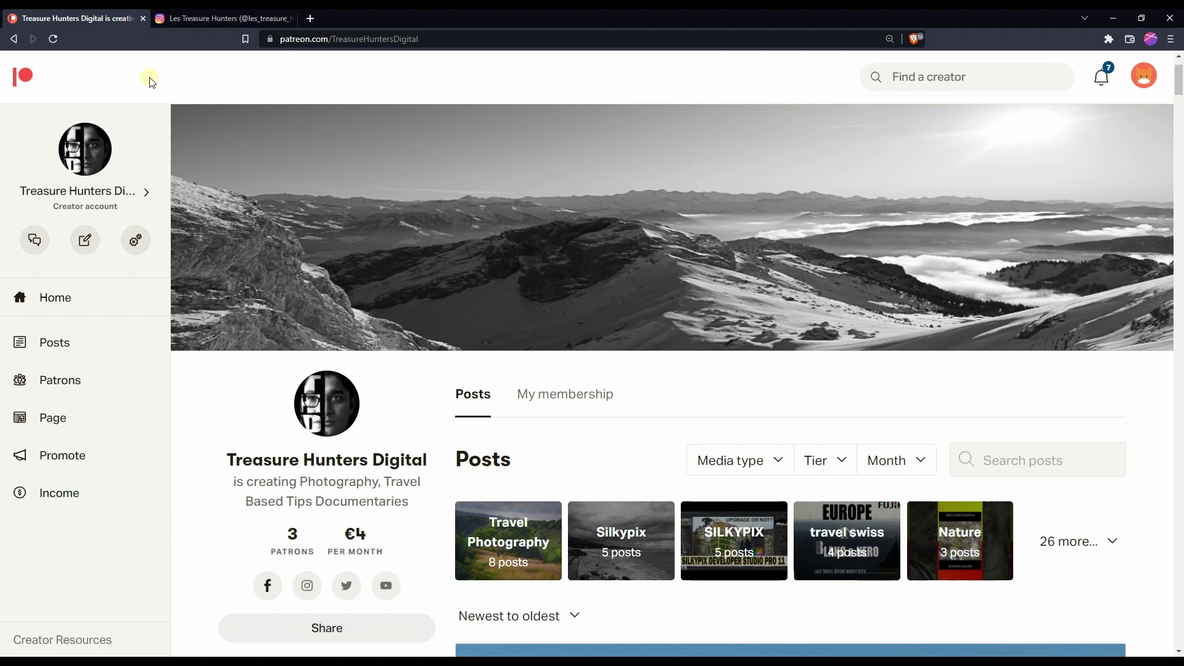
click(232, 16)
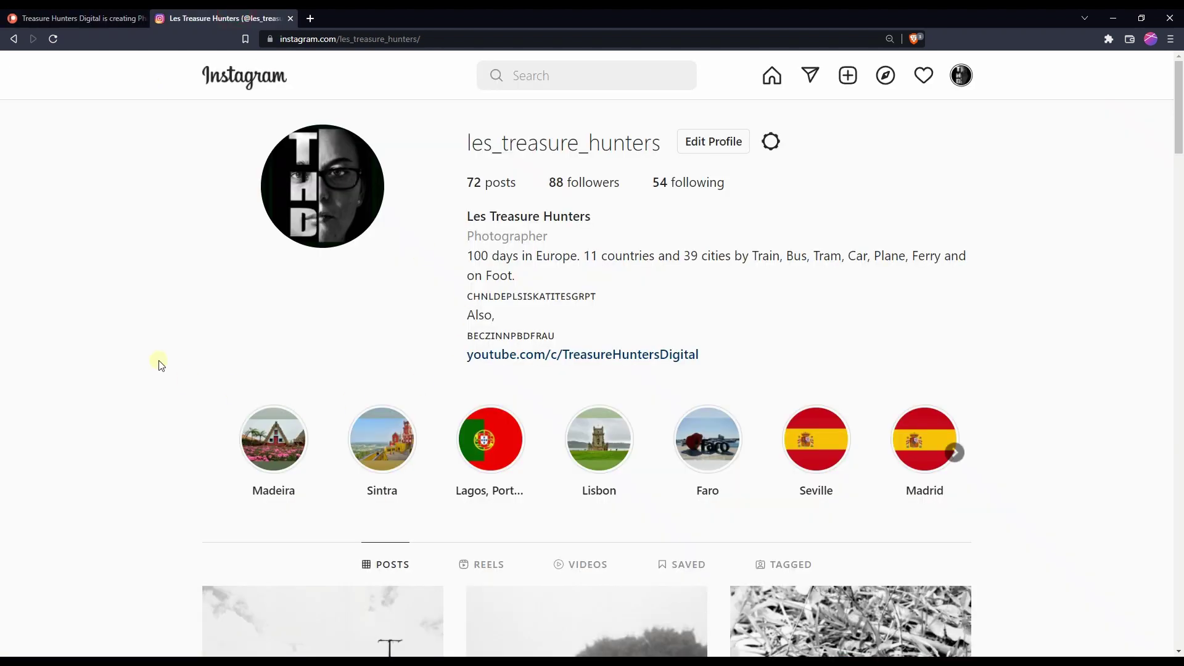
scroll(179, 364, down, 3)
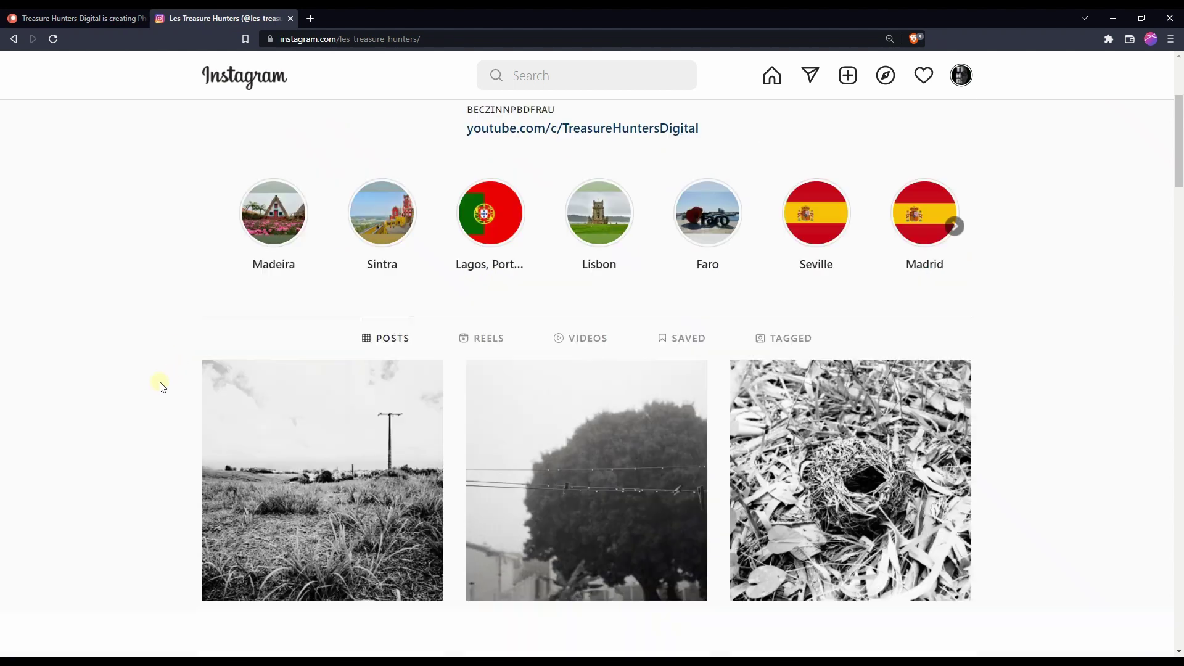
scroll(161, 387, down, 3)
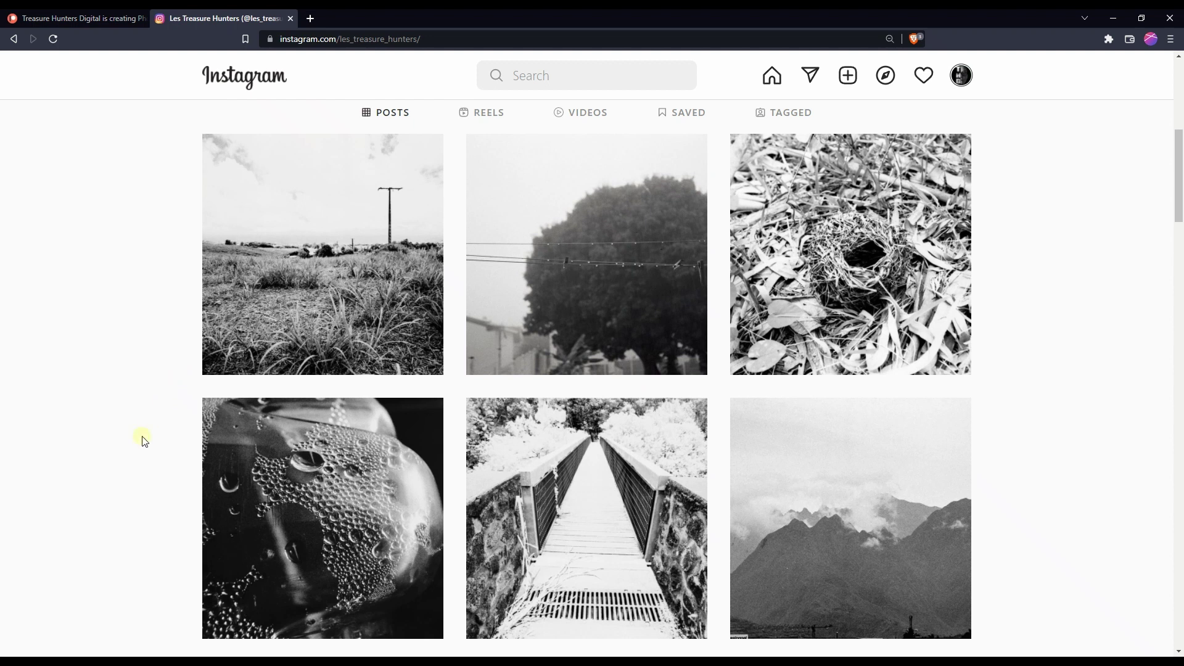
click(1113, 18)
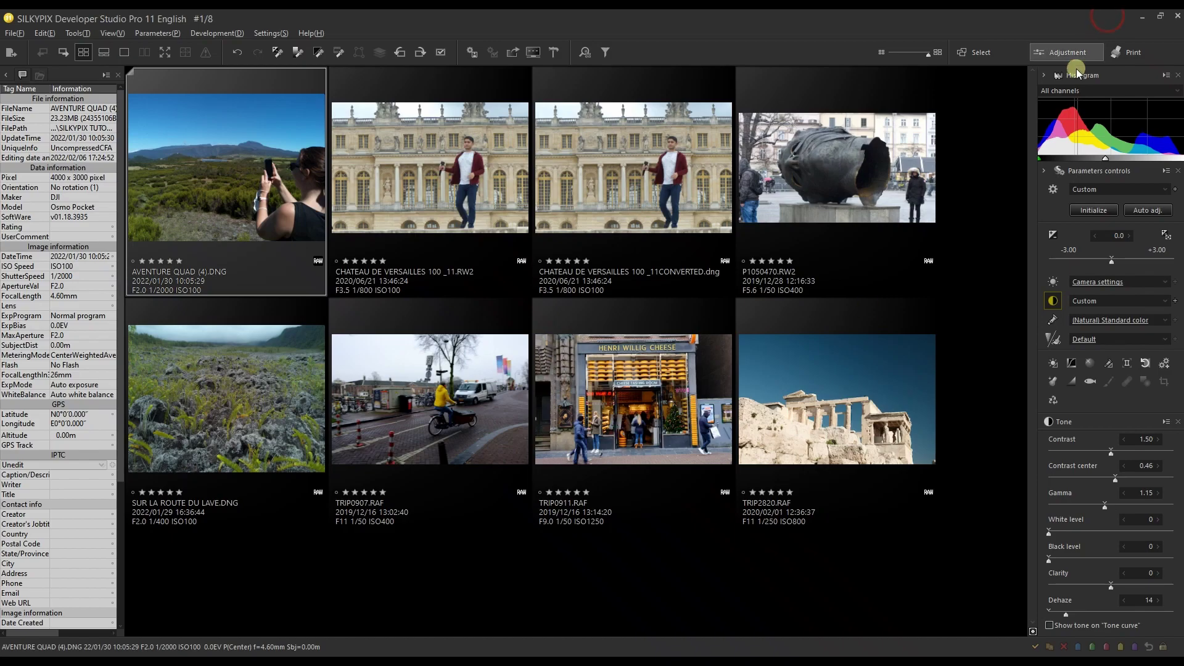
Show the Development settings and open AVENTURE QUAD (4).DNG as a large preview.
click(1165, 365)
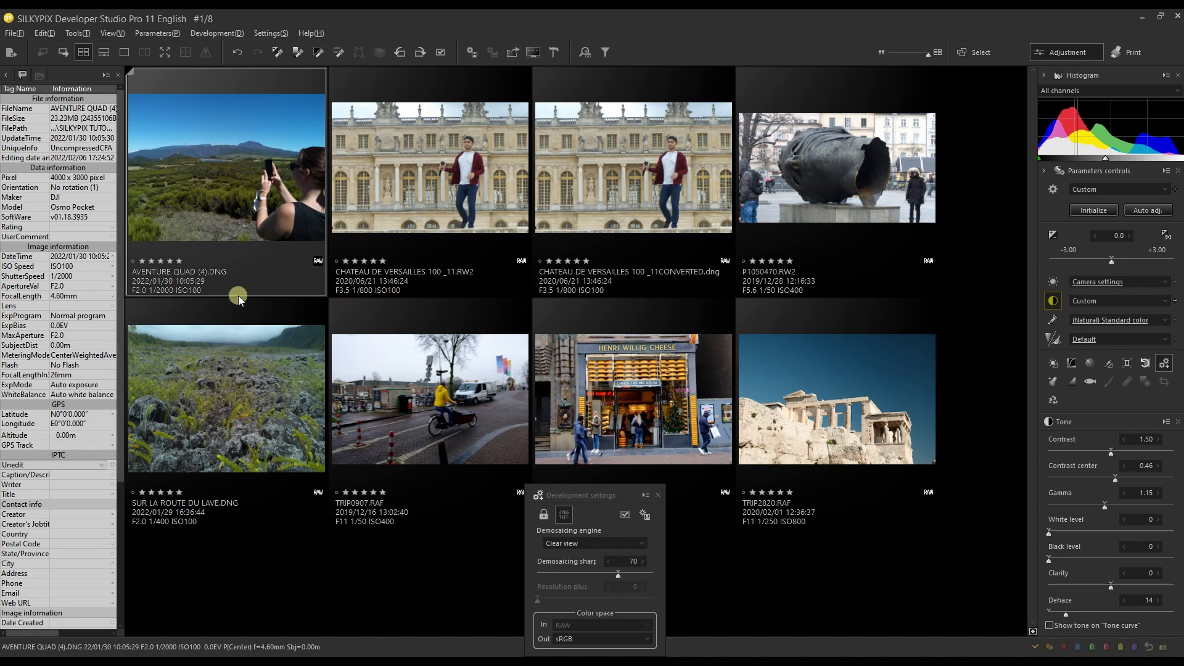
double_click(263, 185)
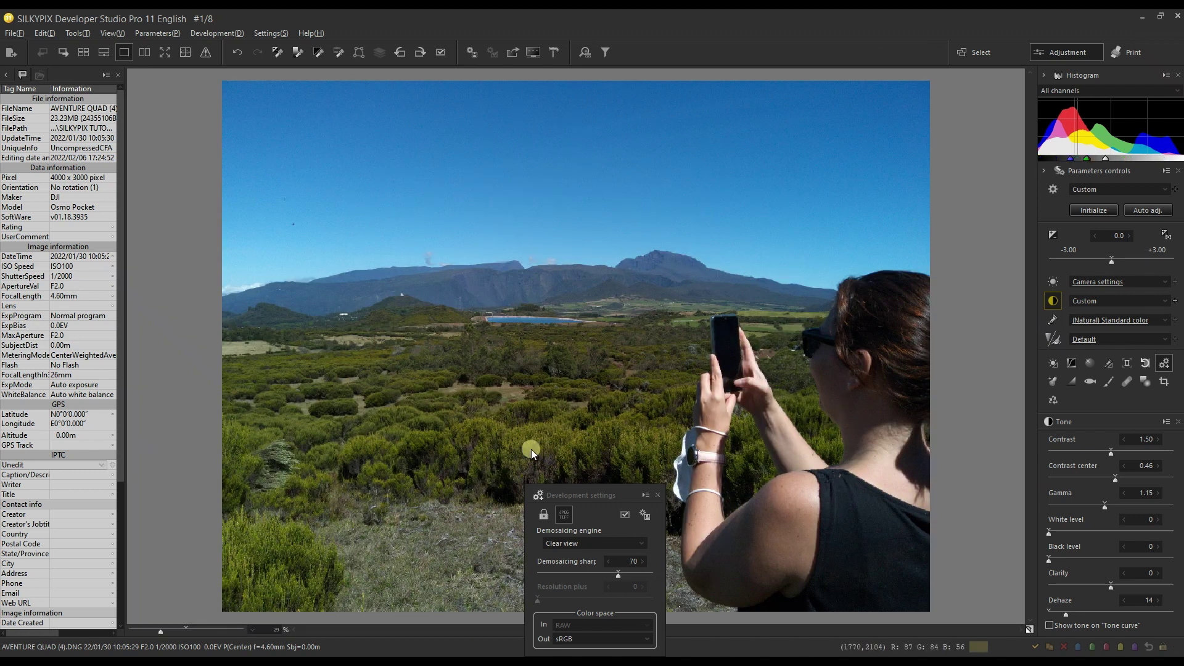
Move the Development settings panel up and advance through the photos to TRIP0907.RAF (6 of 8).
click(62, 52)
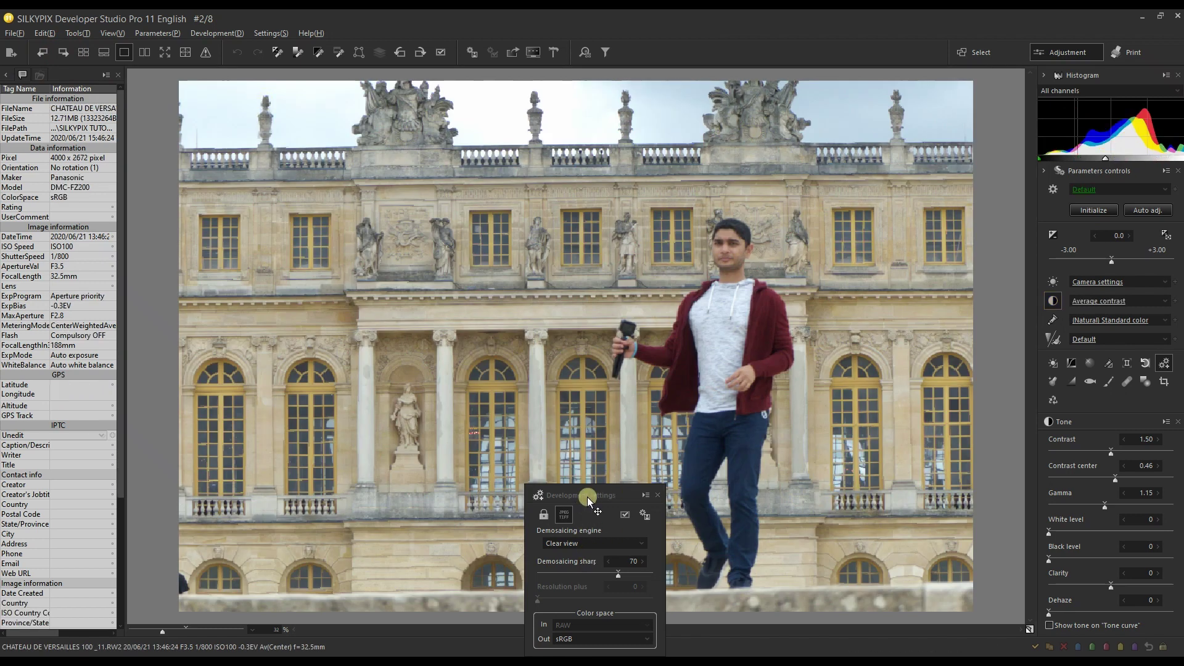
drag(587, 497, 587, 248)
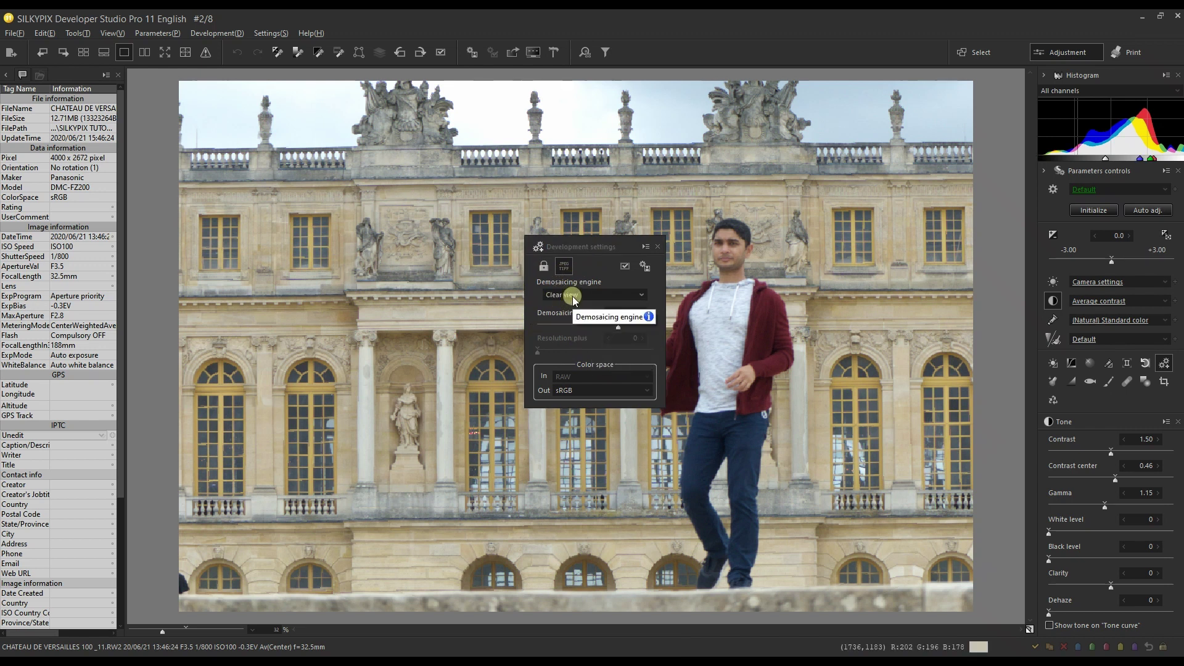
click(66, 53)
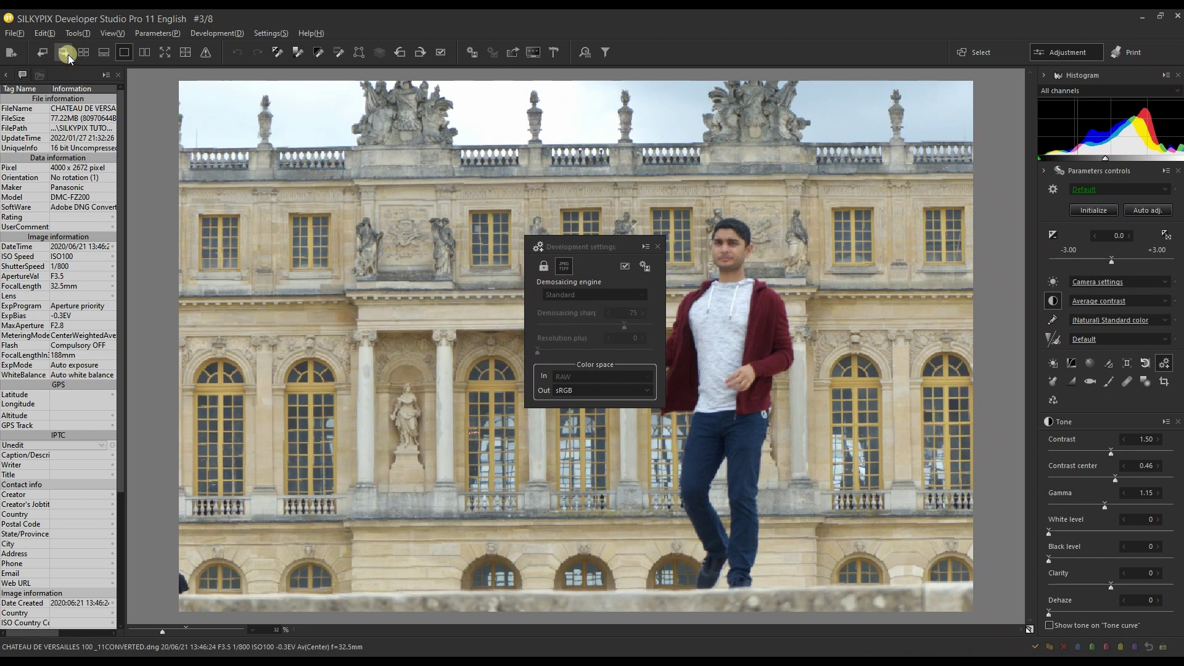
click(66, 53)
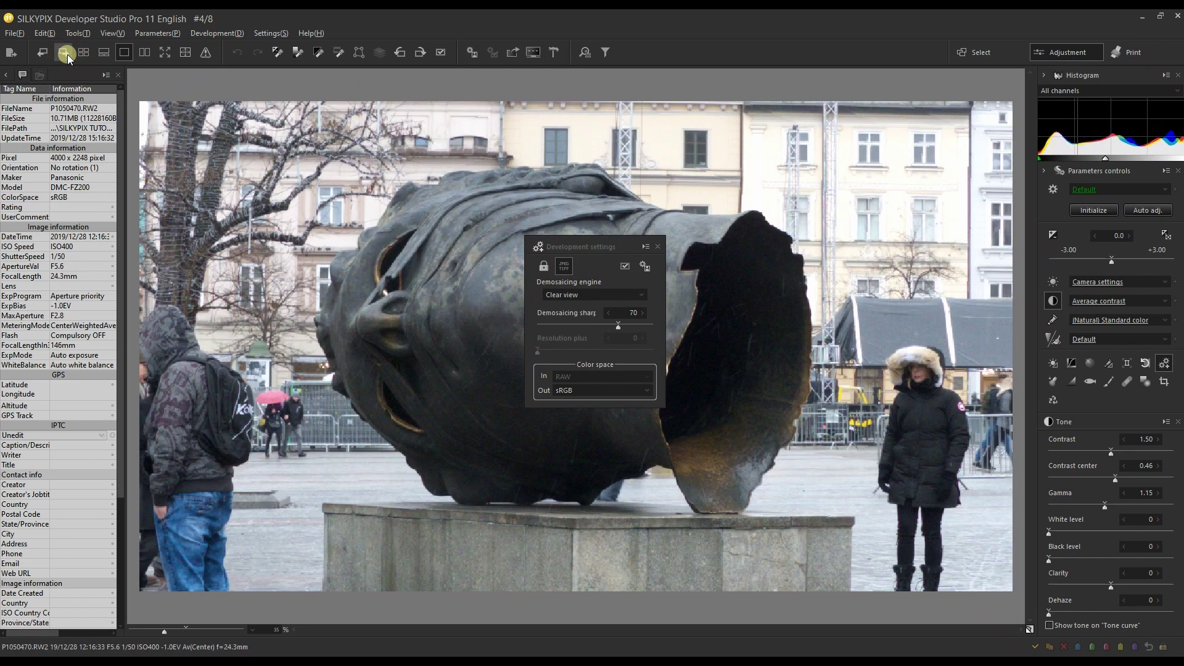
click(66, 54)
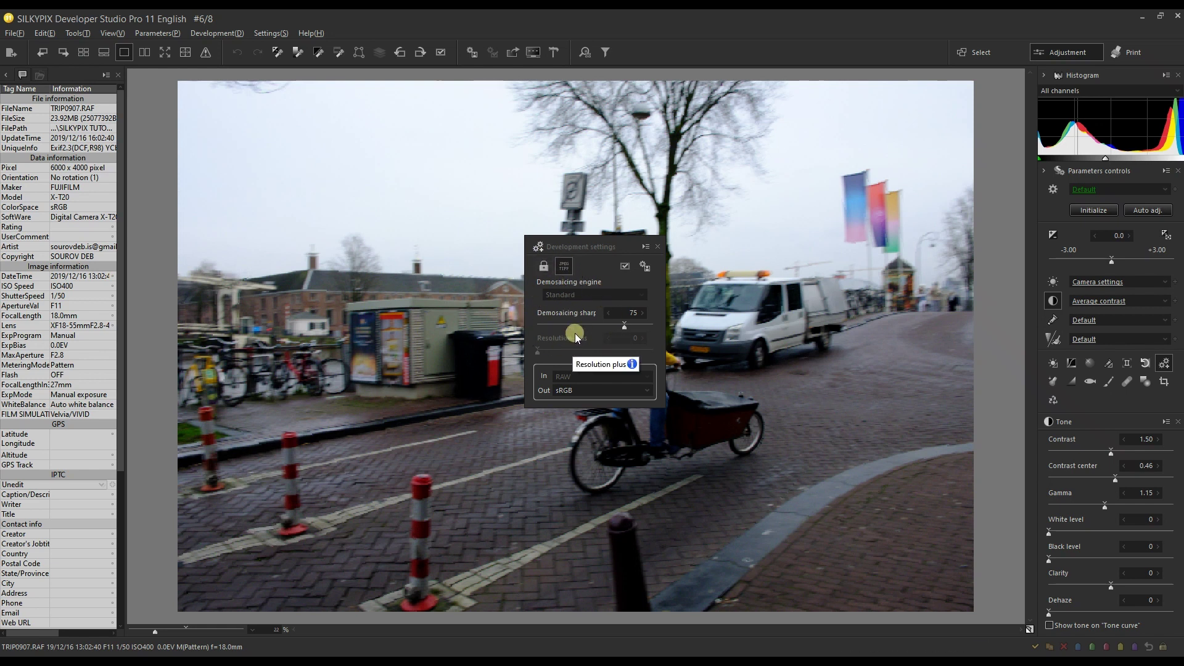
Shift the settings panel left, return to SUR LA ROUTE DU LAVE.DNG (5 of 8), and initialize.
drag(606, 248, 399, 213)
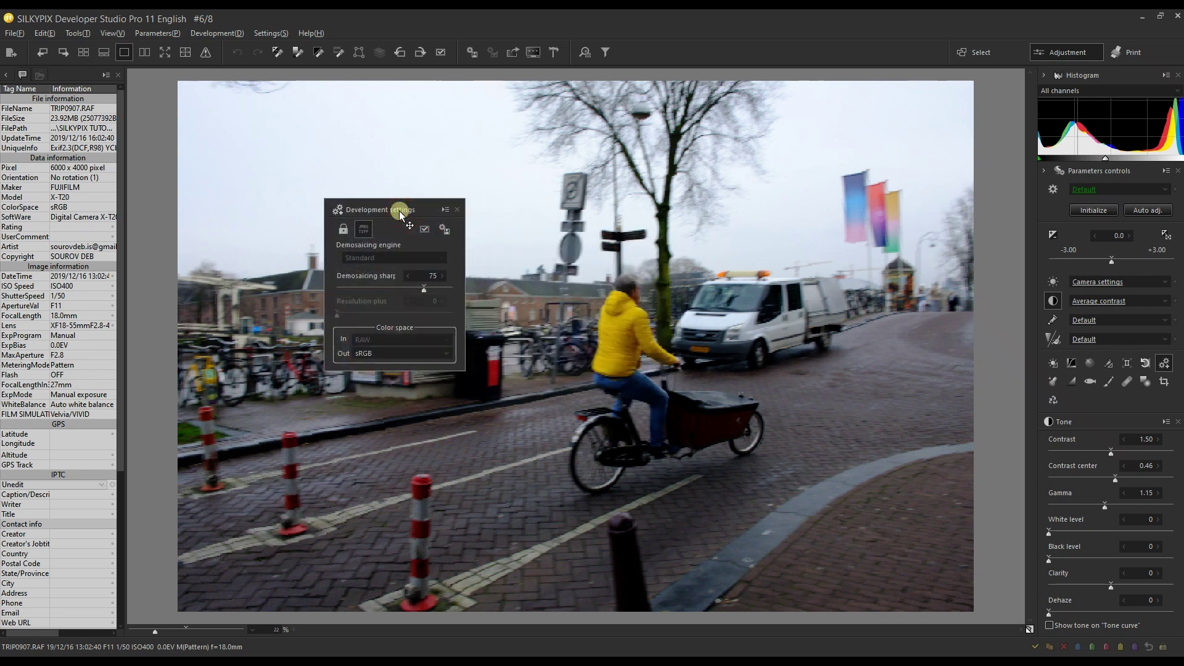
click(42, 58)
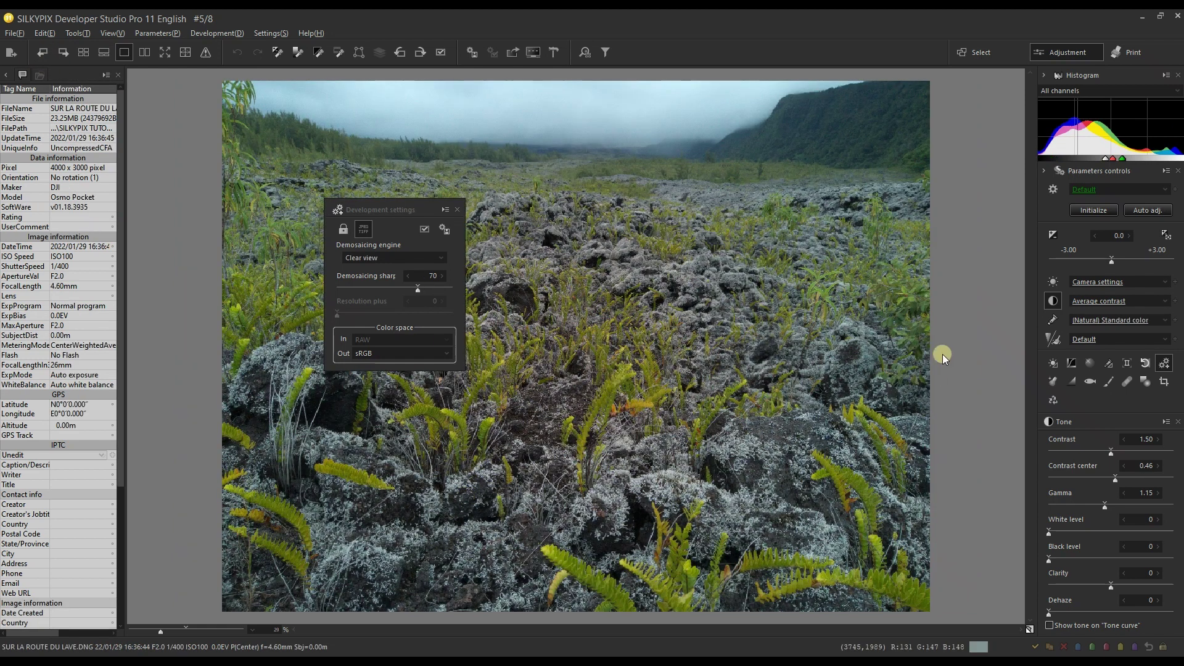
click(1096, 213)
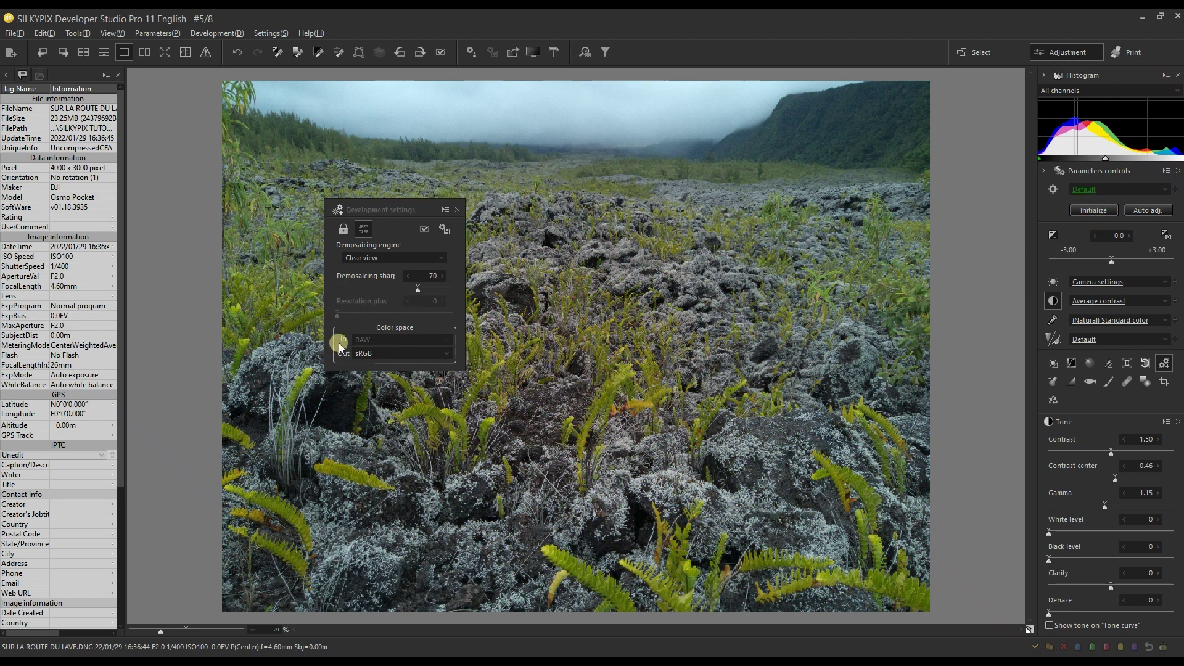
Show the lava photo side by side with its original, with both side panels collapsed.
click(145, 53)
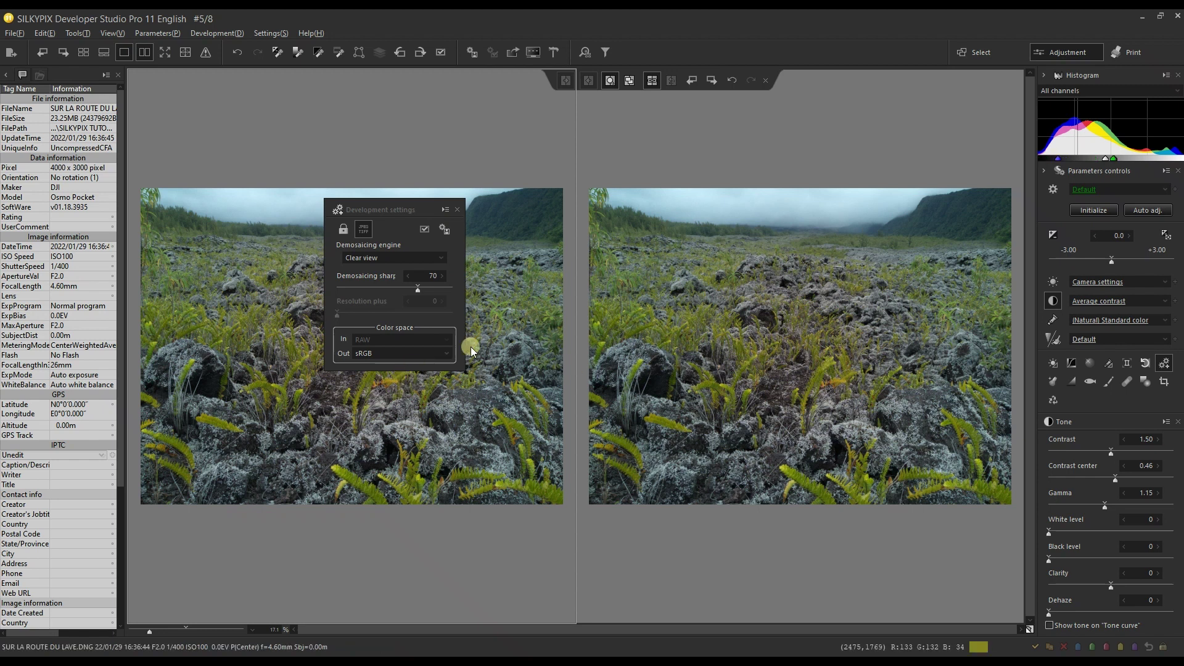
click(1046, 75)
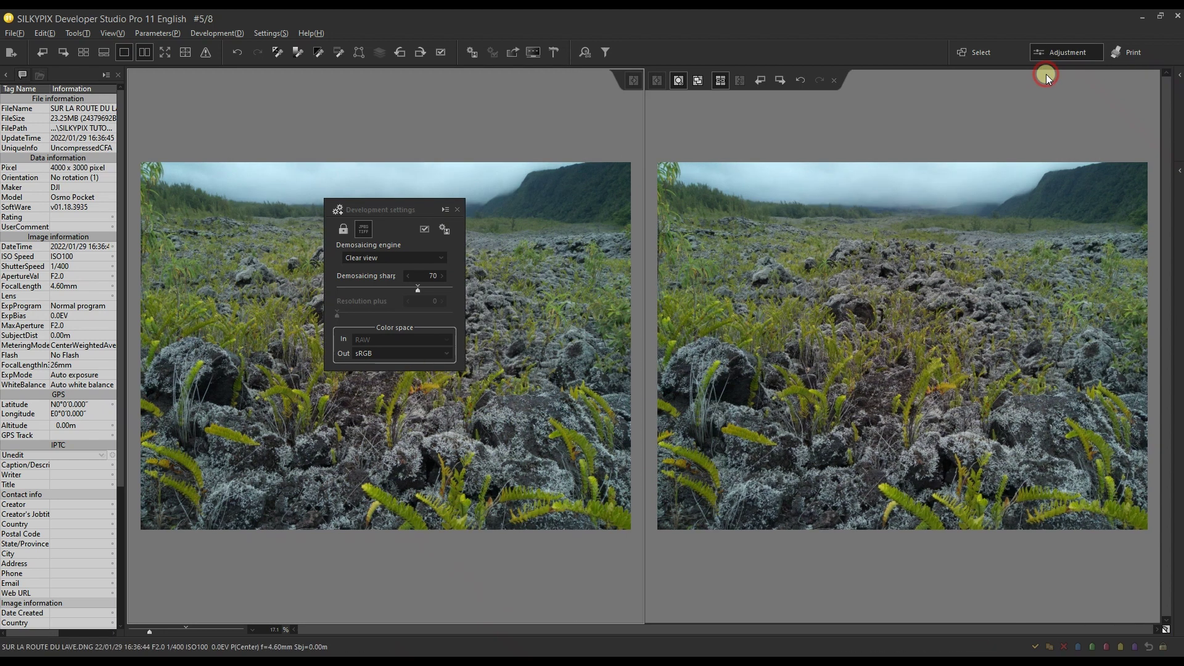
click(2, 80)
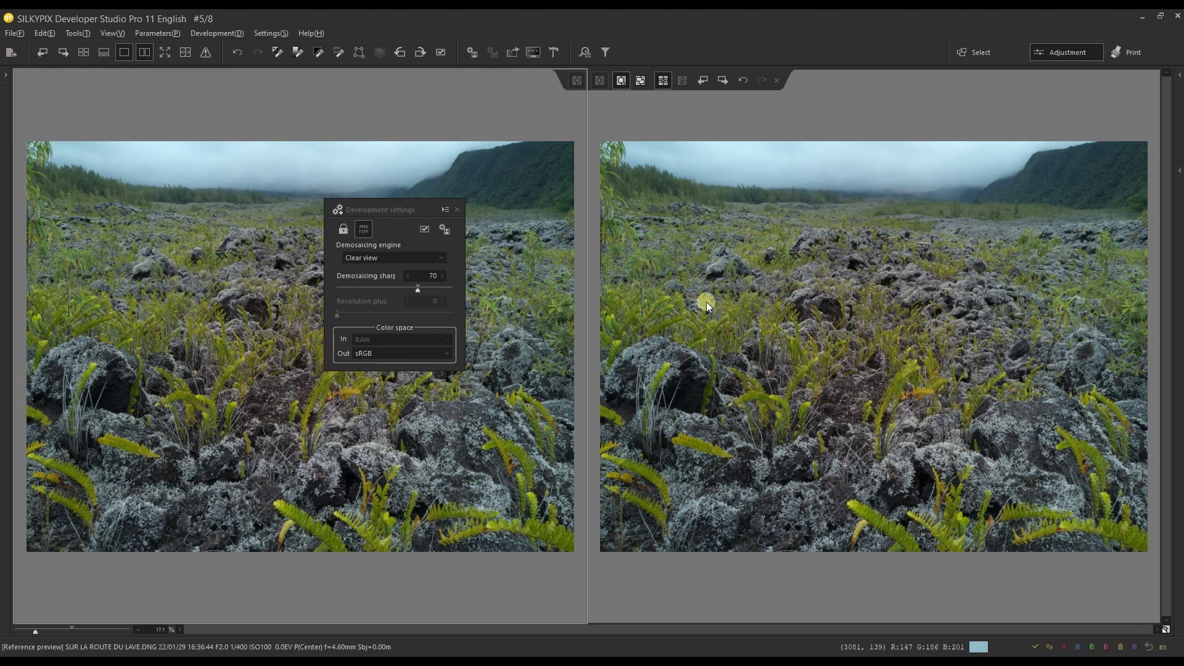
Switch the demosaicing engine to Standard and move the settings panel to the top.
click(385, 255)
click(384, 279)
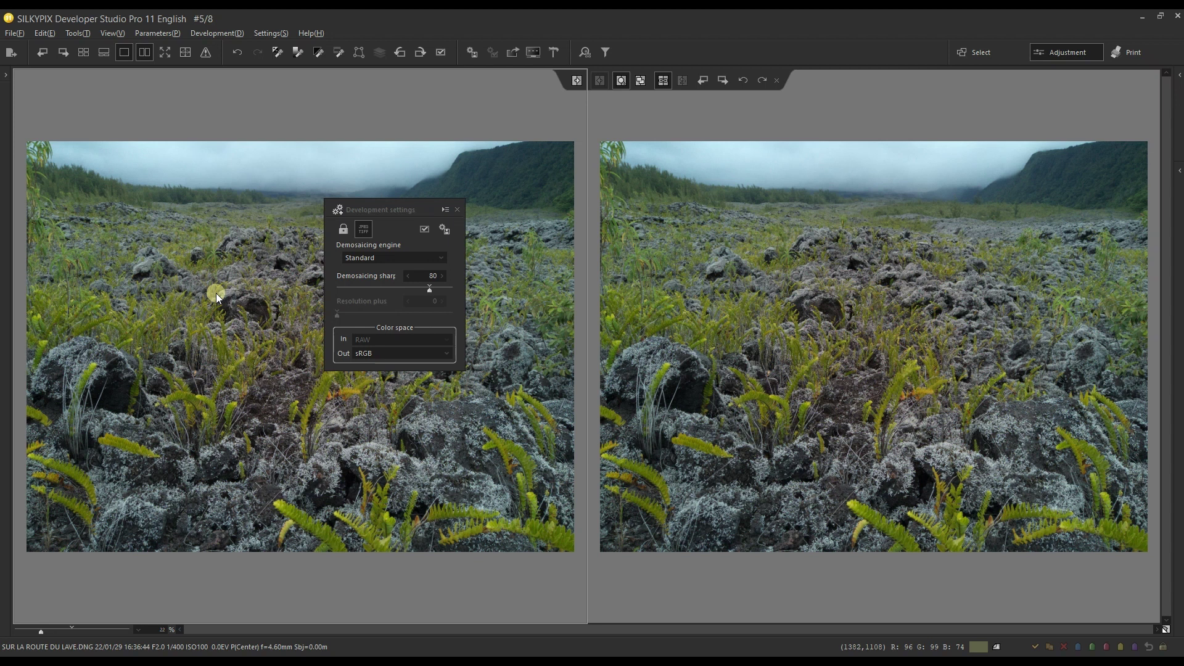
drag(369, 209, 571, 17)
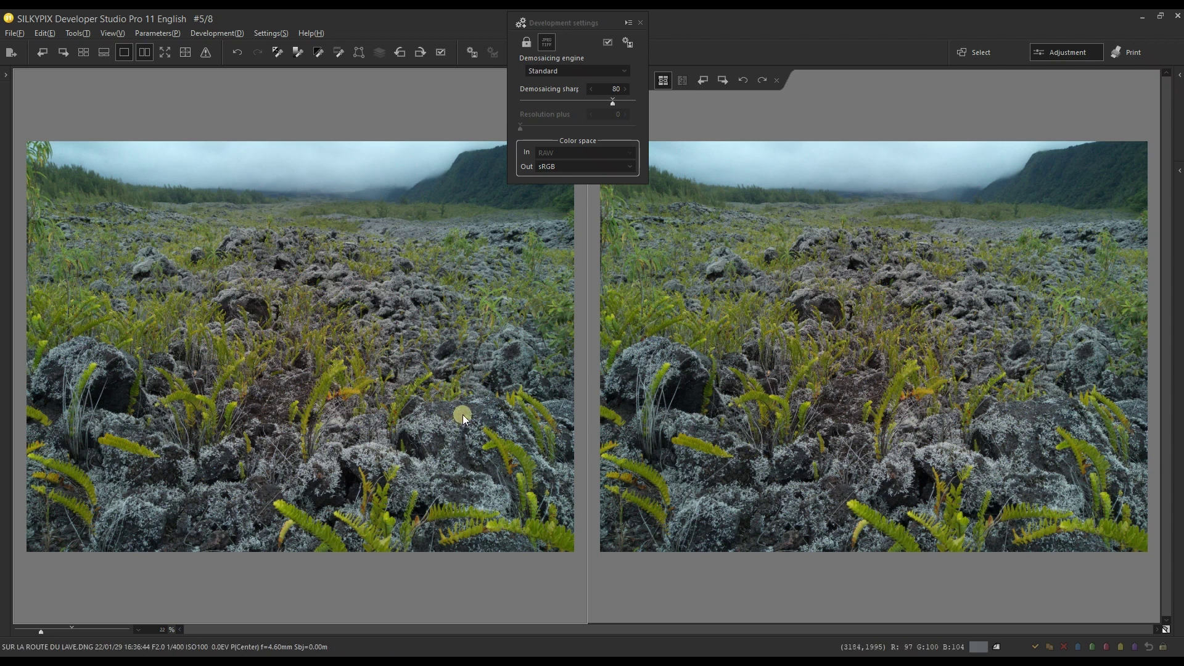
Zoom both halves to 100%, then about 160%, and pan across the ferns and lichen-covered rocks.
click(70, 625)
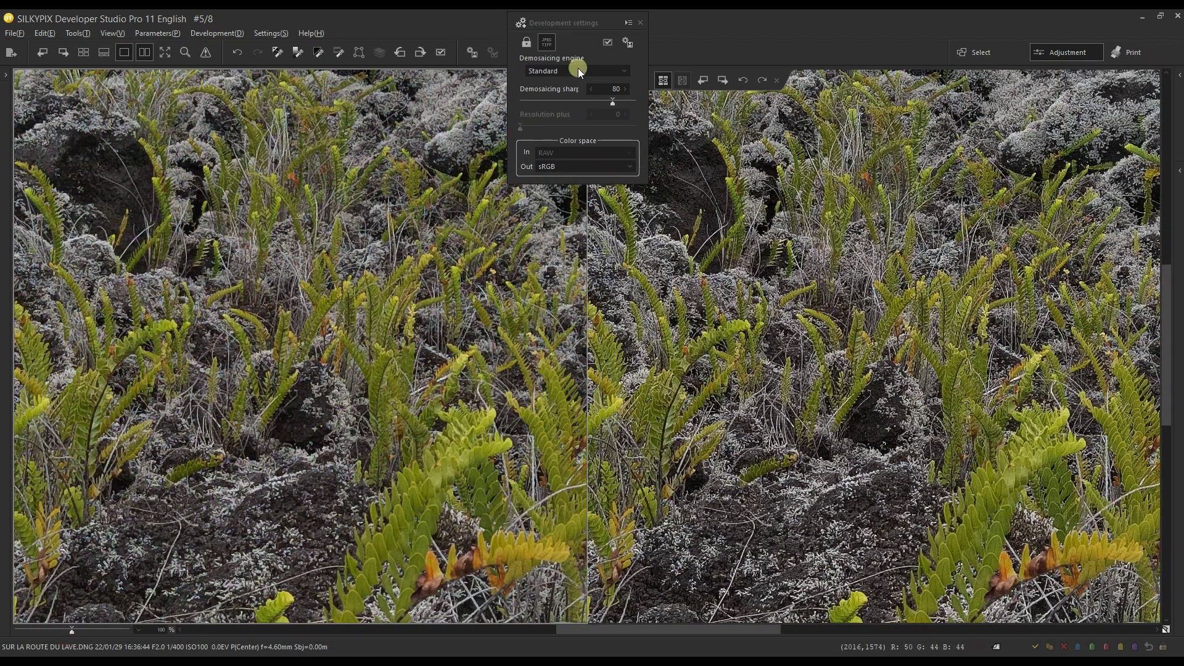
drag(575, 24, 606, 139)
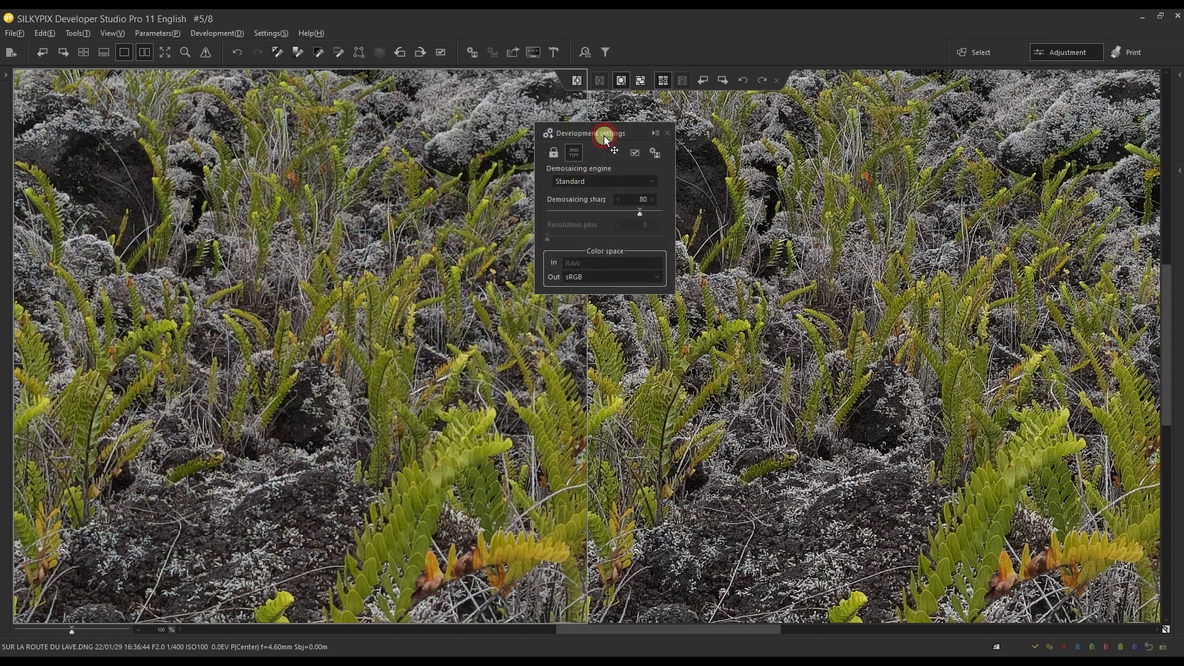
click(81, 630)
drag(250, 397, 217, 615)
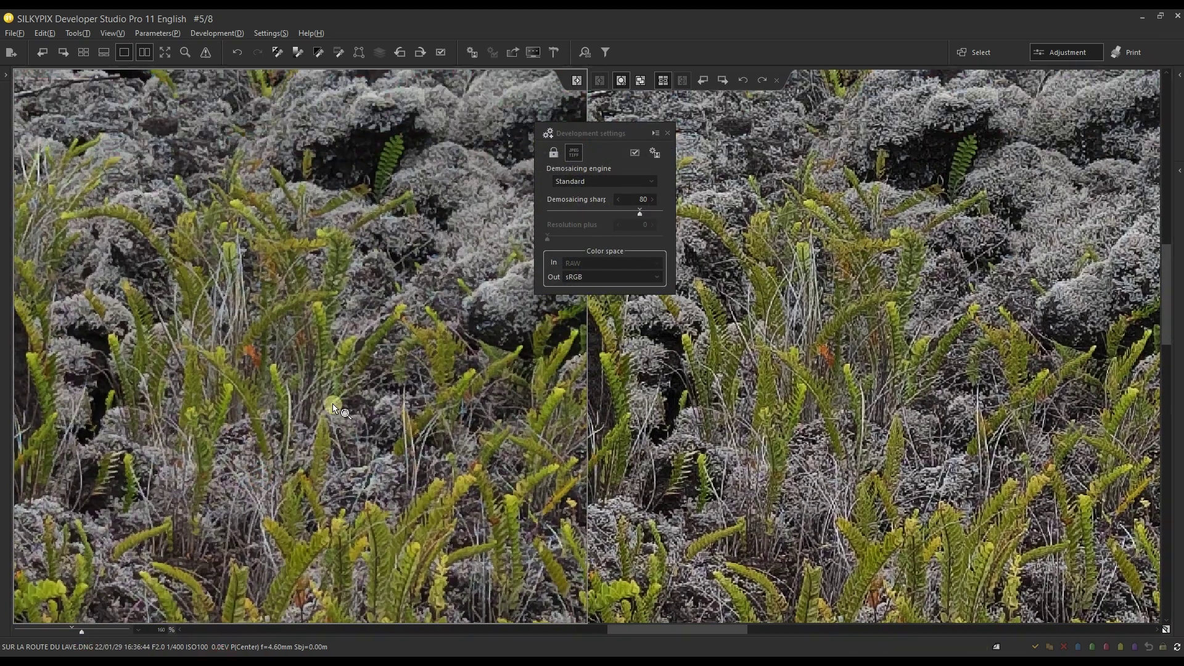
drag(338, 407, 361, 484)
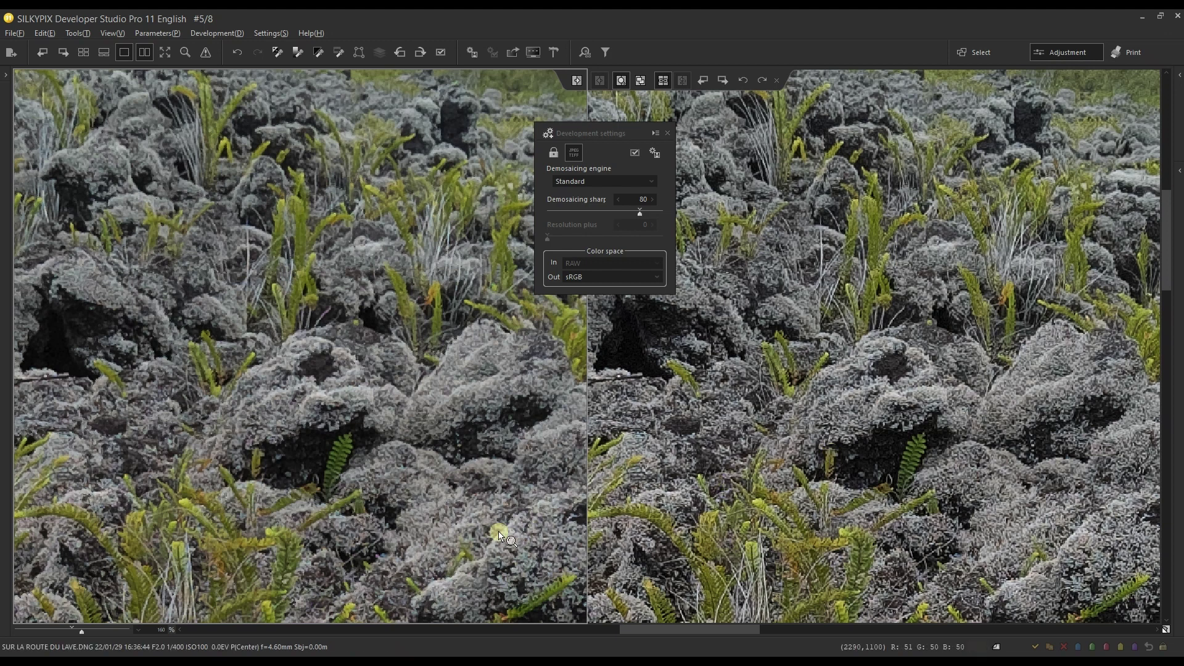
Go back to the statue photo P1050470.RW2 and show it side by side in both panes.
click(45, 53)
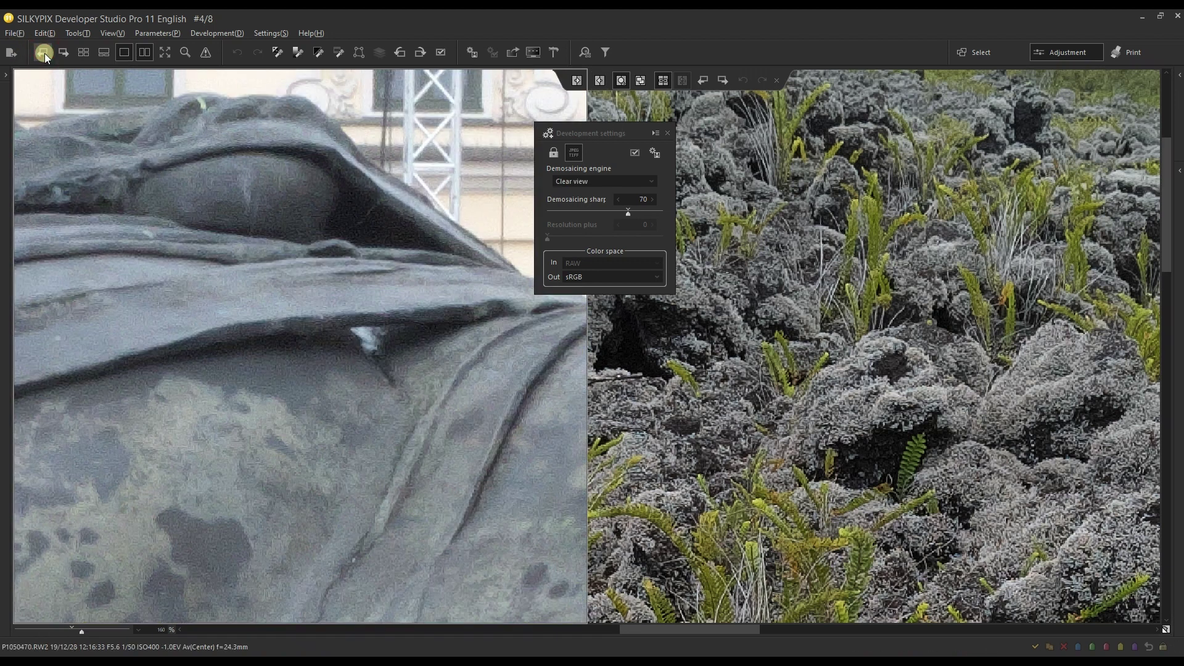
click(143, 58)
click(575, 79)
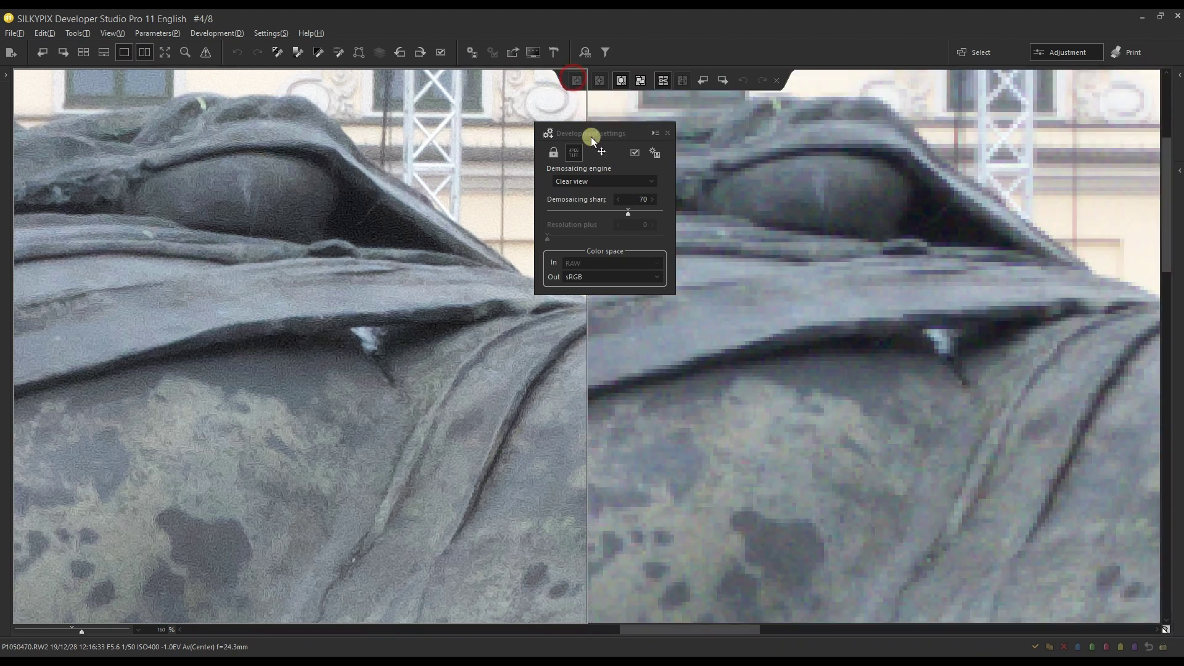
Set the statue to Standard demosaicing with sharpness 46 and reposition the settings panel.
click(568, 185)
click(568, 196)
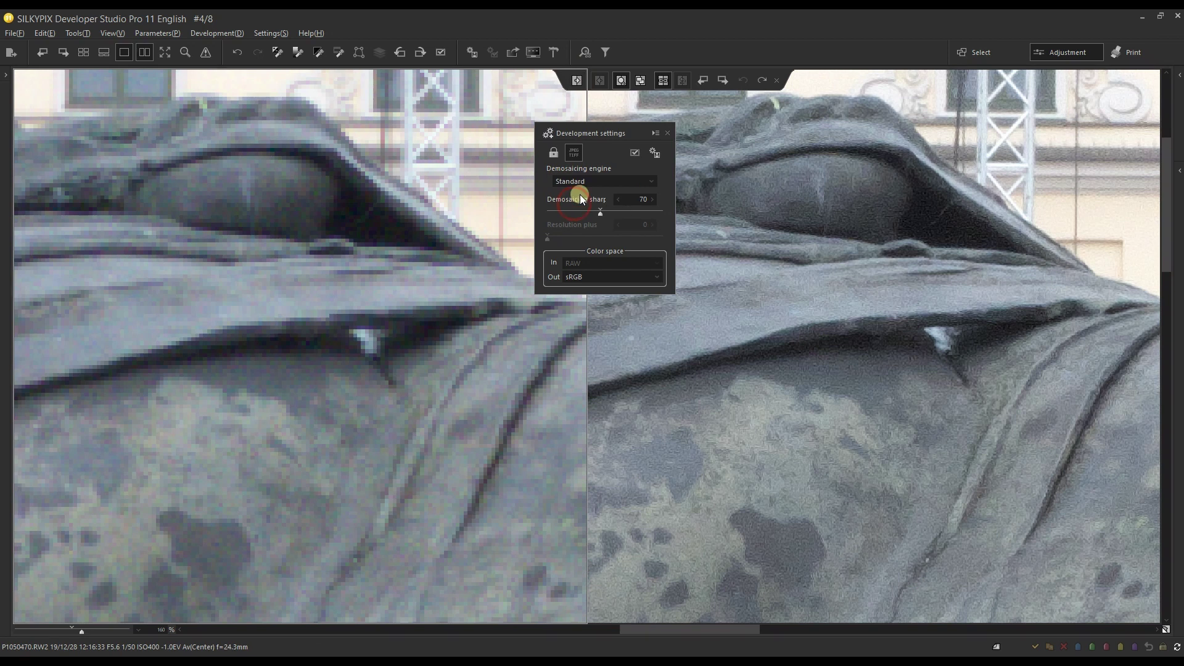
drag(593, 132, 975, 253)
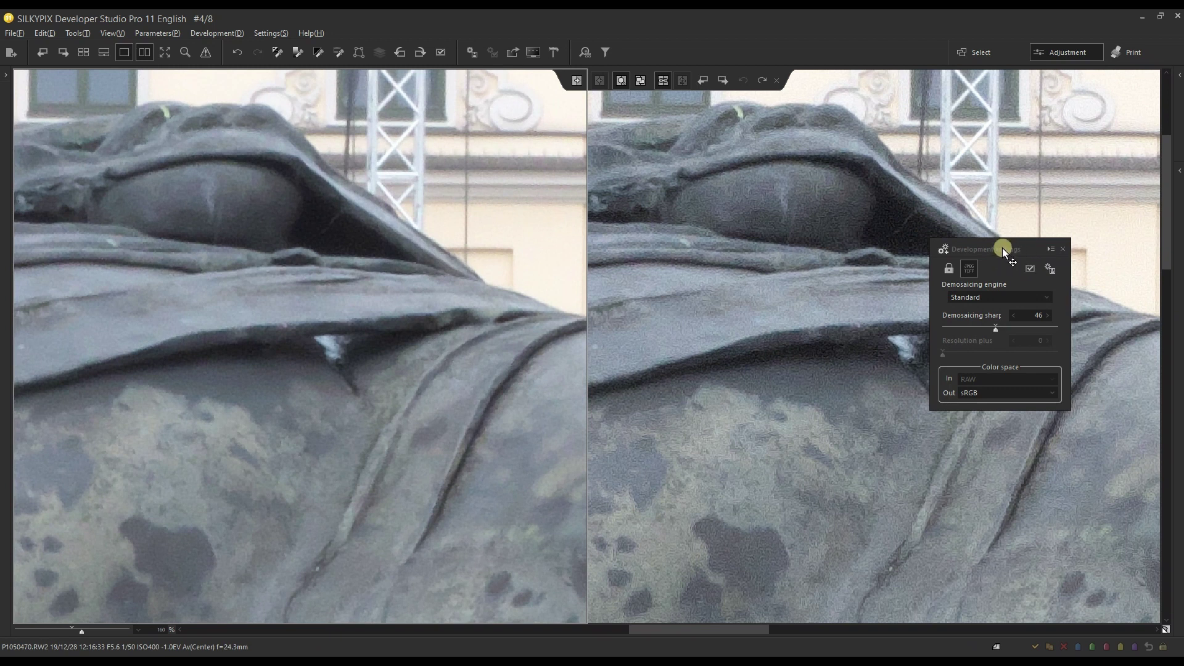
drag(1002, 248, 596, 136)
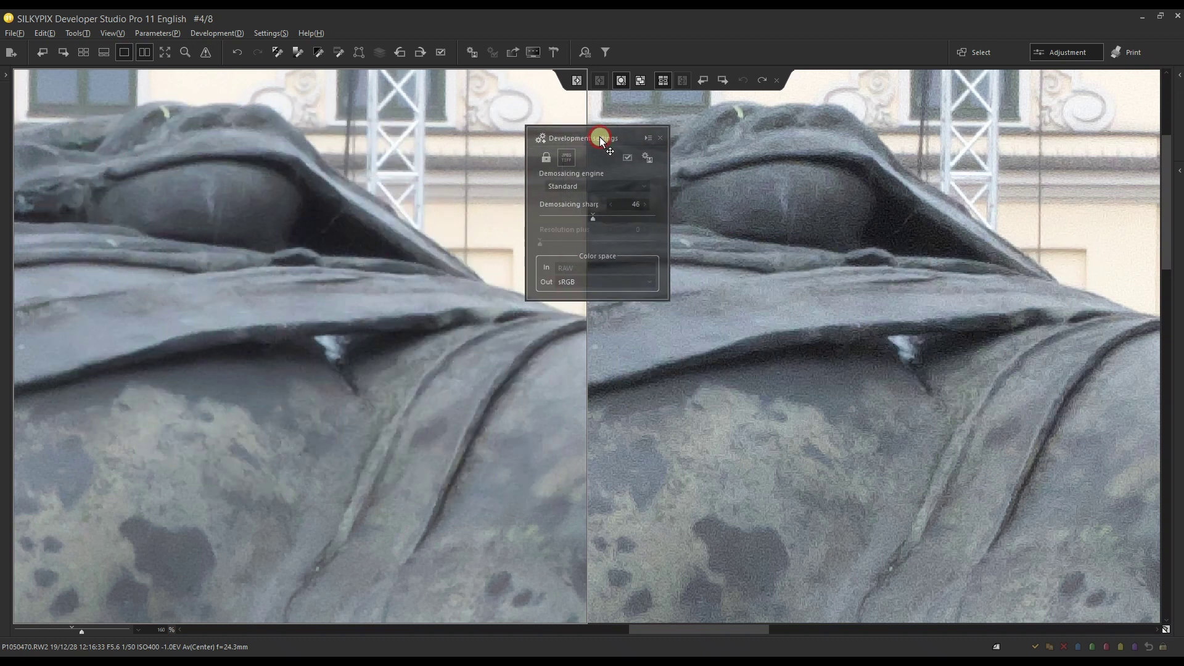